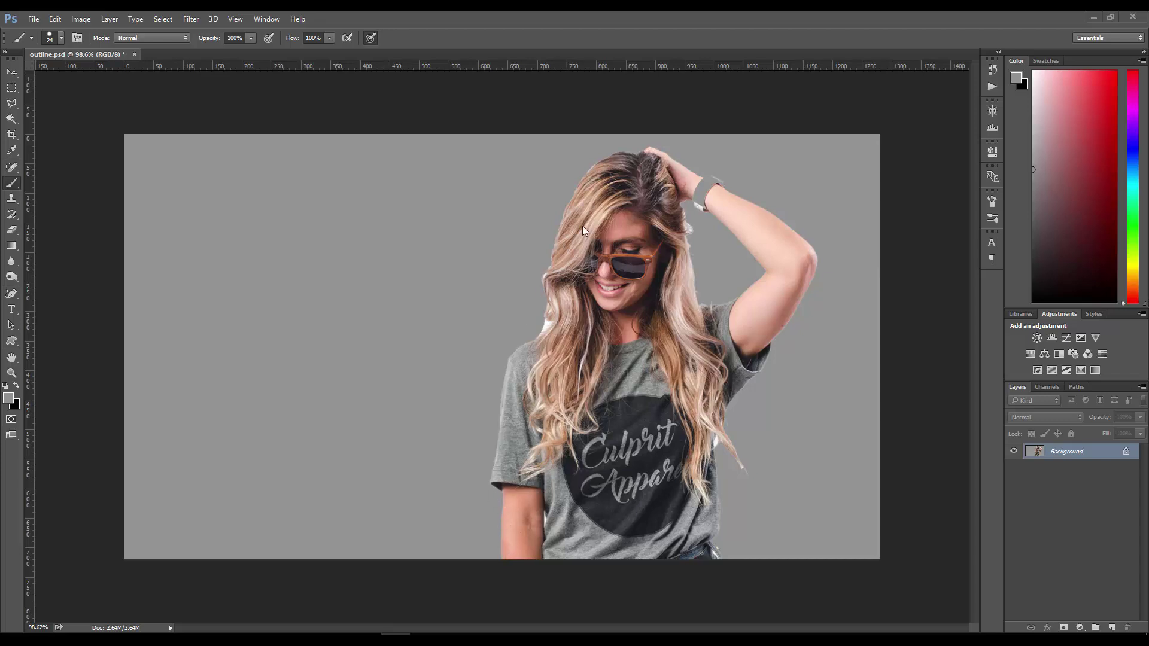
Add Layer 1 above the photo and fill it with White using Edit > Fill.
click(1112, 628)
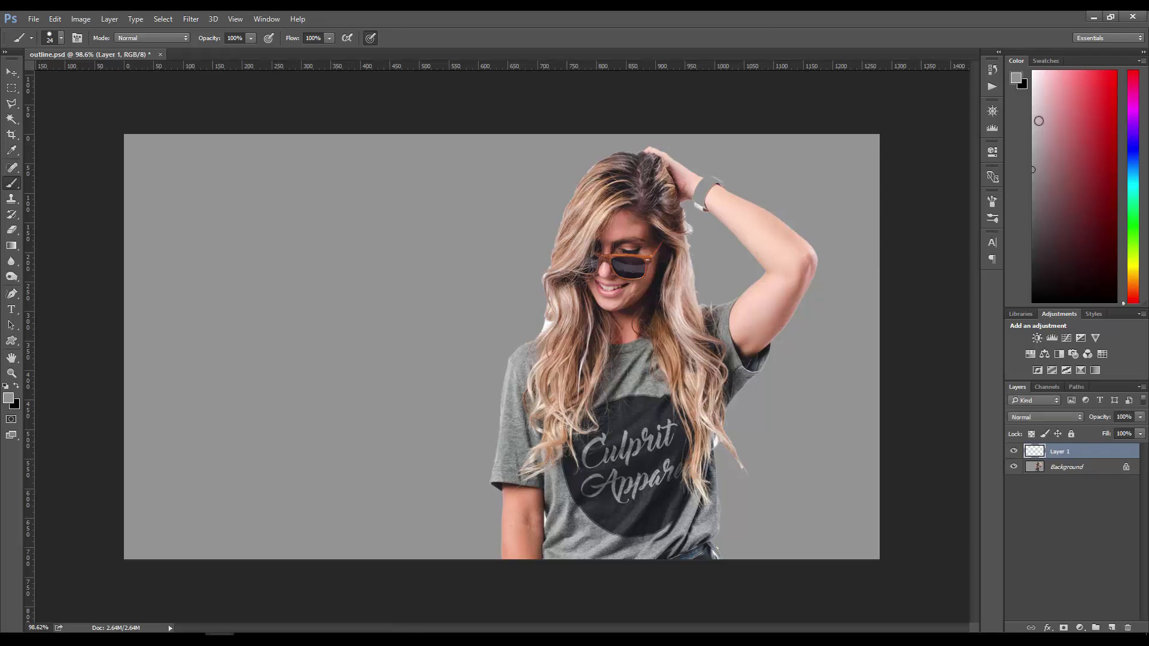
drag(1040, 105, 1027, 61)
click(190, 20)
mouse_move(108, 26)
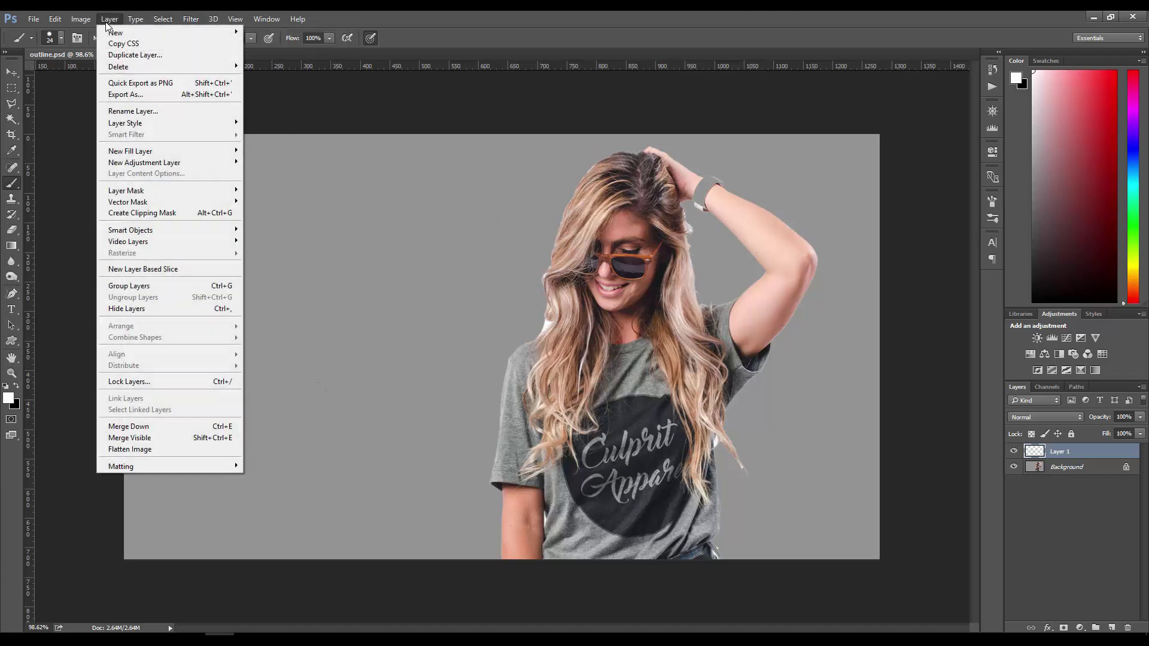
mouse_move(54, 20)
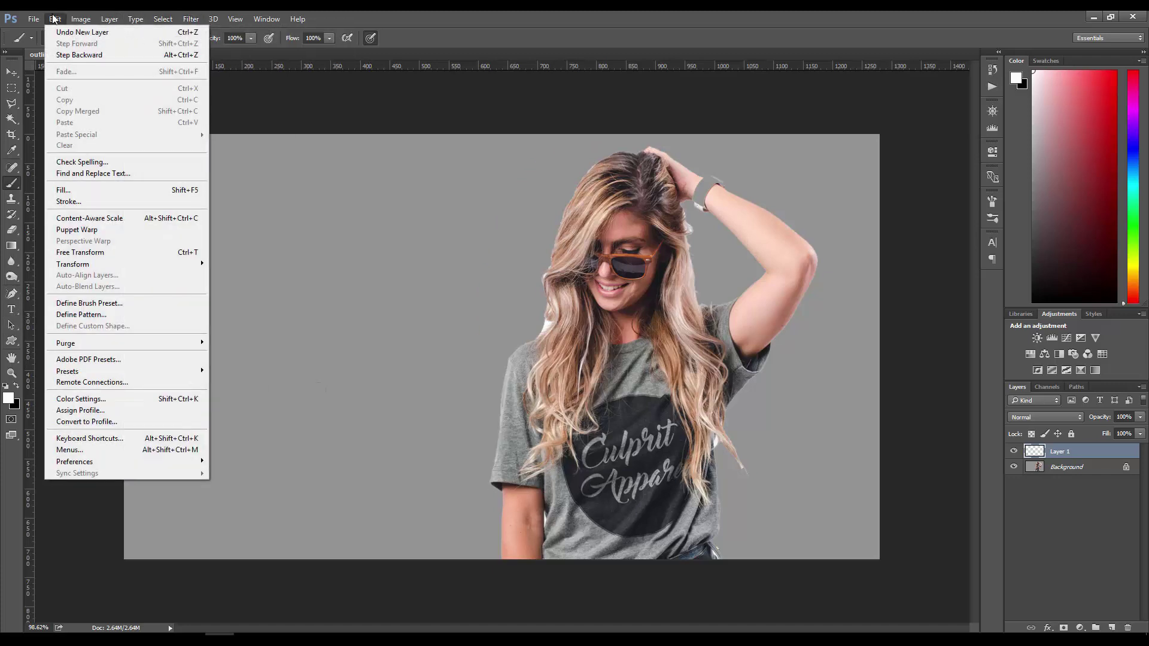
click(63, 190)
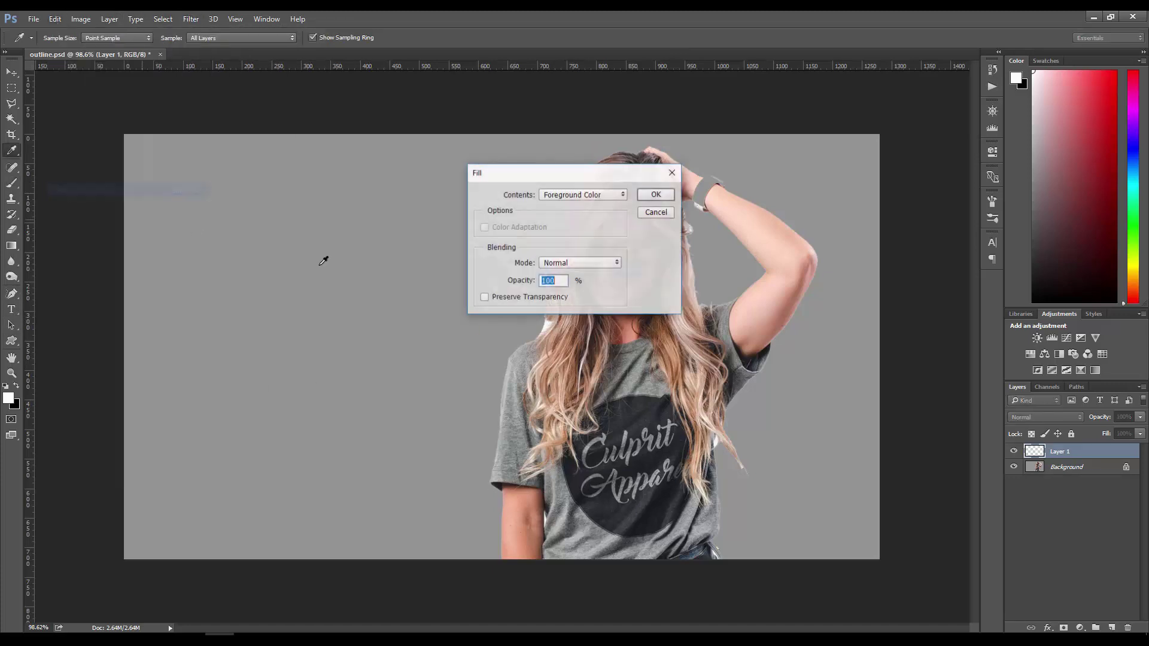
click(608, 195)
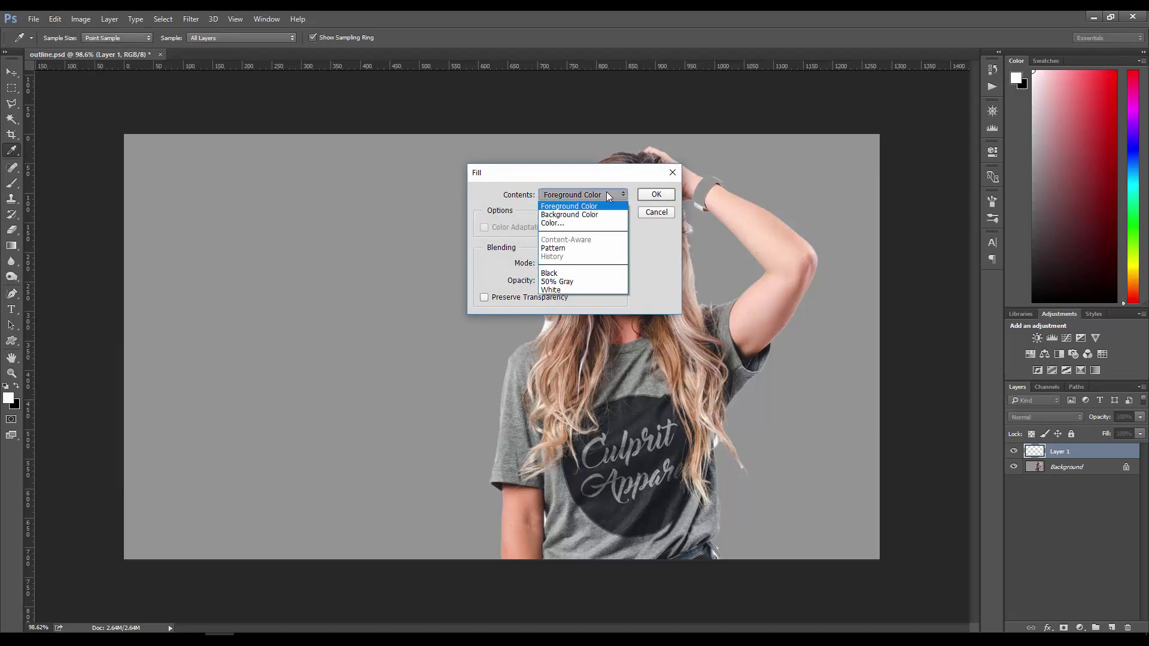
click(559, 291)
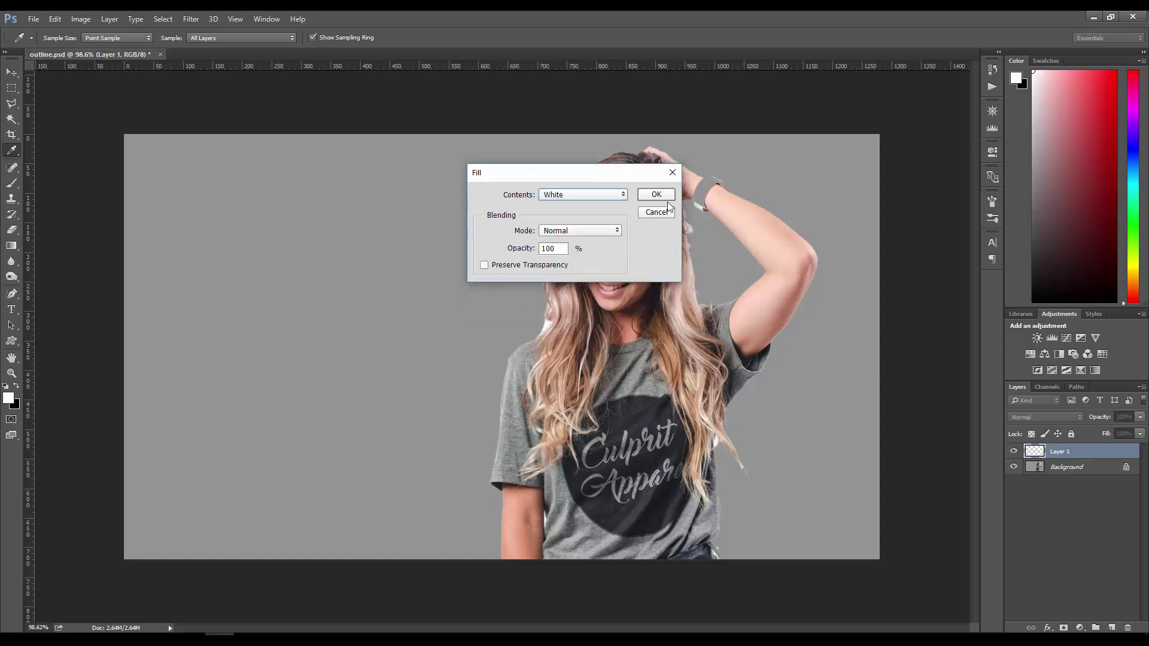
click(669, 196)
key(b)
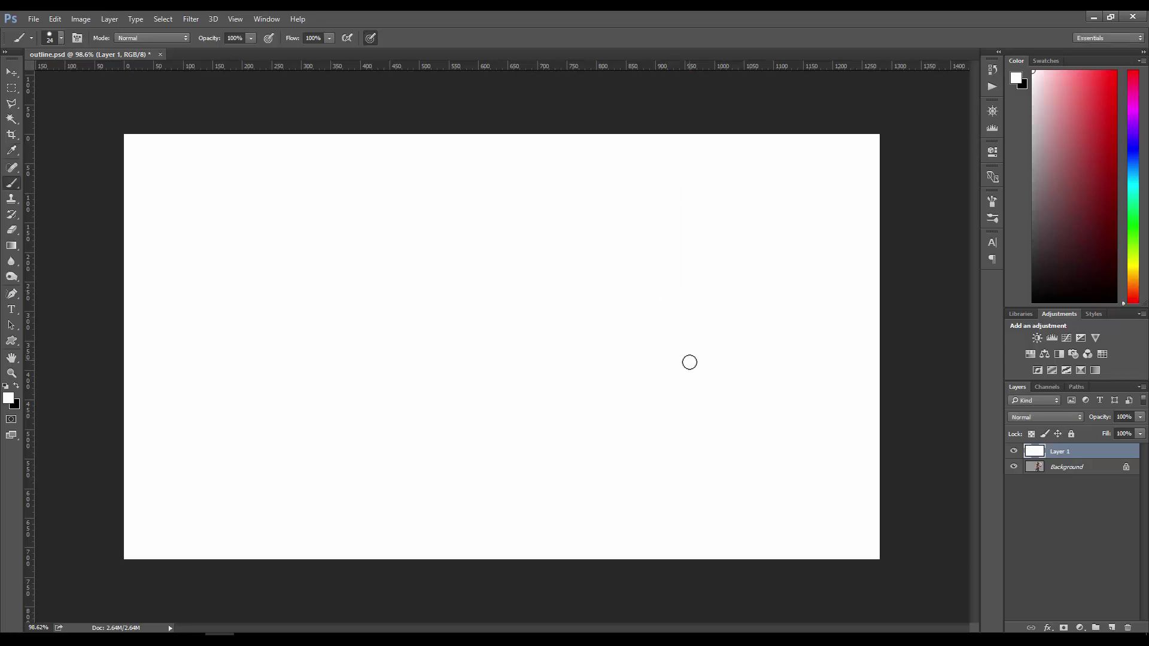
Add a layer mask to Layer 1, fill it black, then select the layer's own thumbnail.
click(1064, 628)
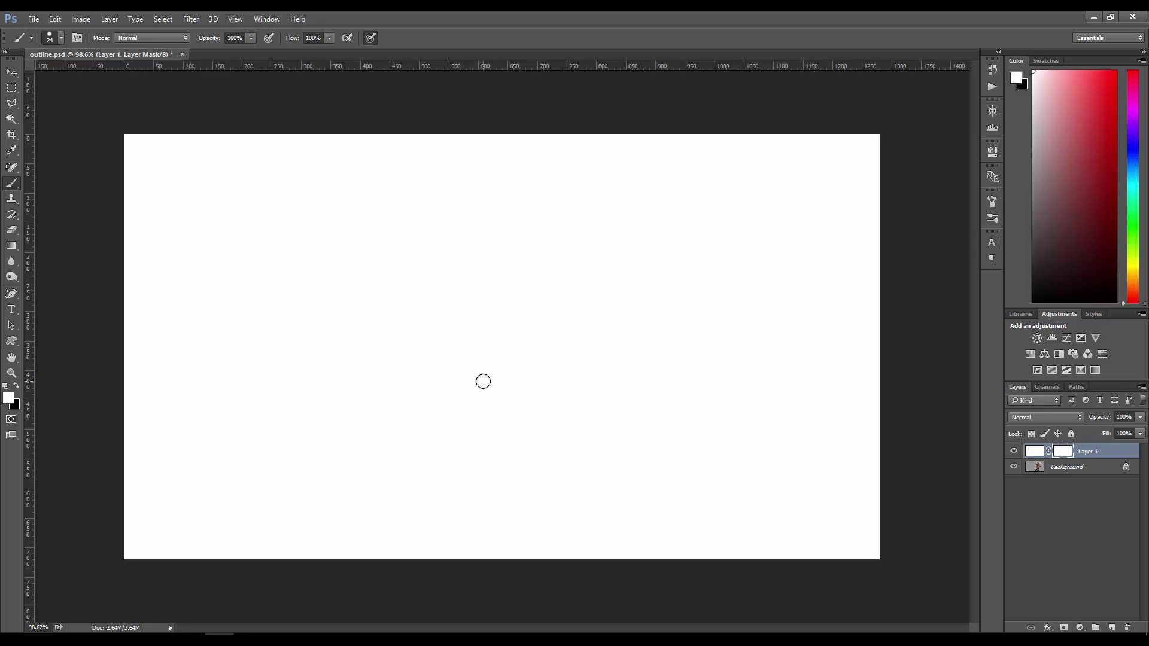
key(ctrl+BackSpace)
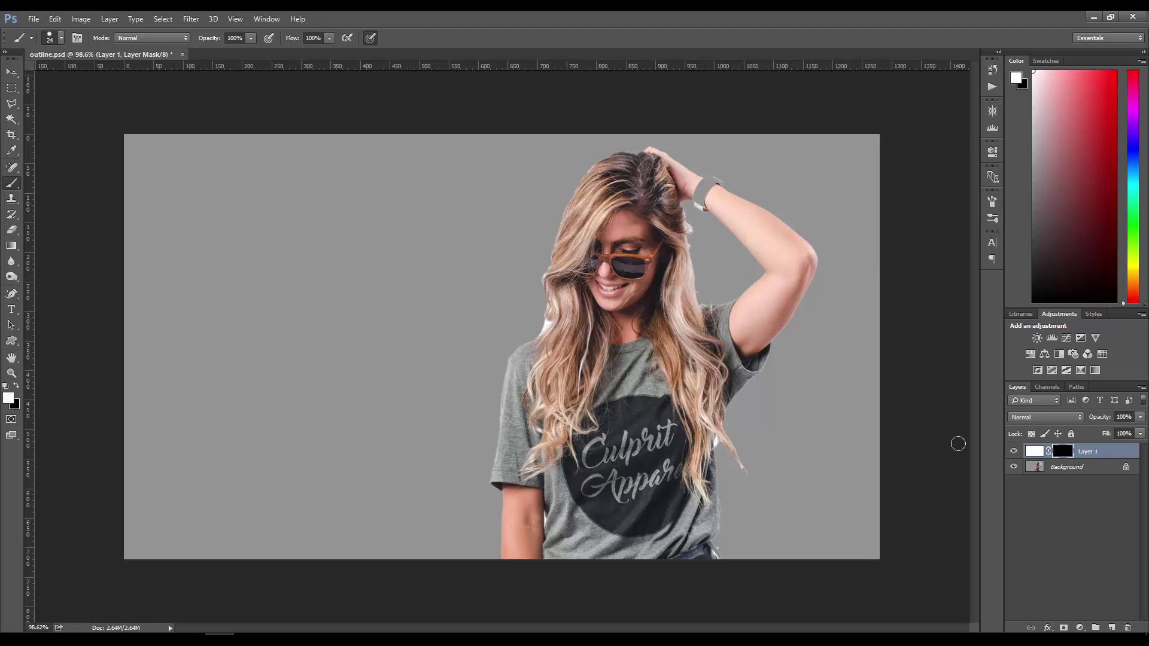
click(1040, 456)
Select Layer 1's mask and set up the Brush with a larger diameter for the outline.
click(1063, 453)
key(b)
click(61, 38)
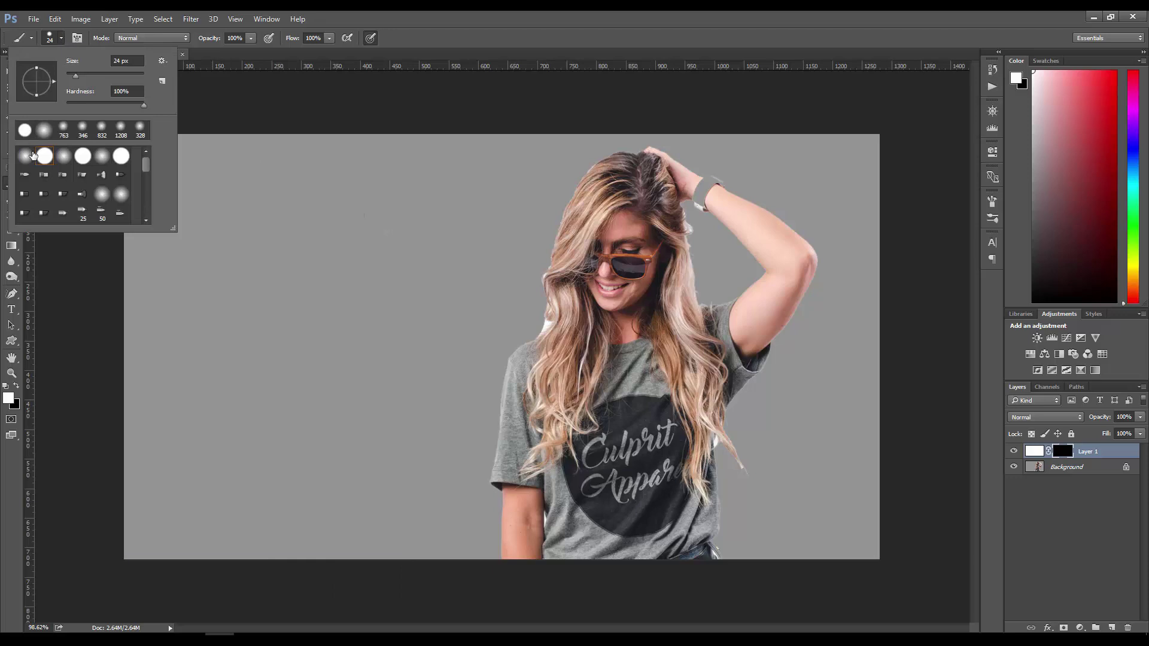
click(546, 32)
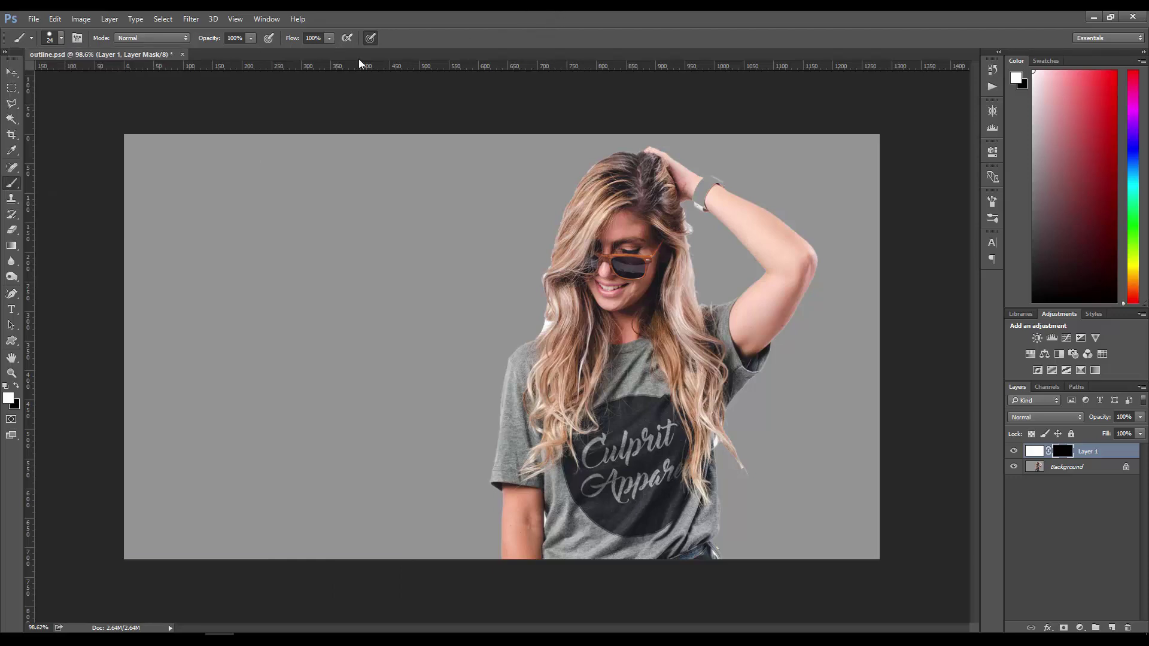
drag(562, 357, 554, 363)
Paint white outline from the arm up the sleeve, shirt and hair, then down the hair edge.
shift+click(500, 494)
shift+click(488, 484)
mouse_move(496, 416)
mouse_down()
mouse_move(507, 358)
mouse_move(545, 332)
mouse_move(541, 281)
mouse_move(564, 204)
mouse_move(600, 160)
mouse_move(646, 147)
mouse_move(727, 177)
mouse_move(727, 189)
mouse_move(803, 234)
mouse_move(770, 211)
mouse_move(812, 284)
mouse_up()
shift+click(784, 328)
shift+click(773, 342)
shift+click(756, 377)
shift+click(725, 415)
shift+click(723, 435)
Continue the outline down to the canvas bottom, then along the underarm and around the wrist.
shift+click(749, 476)
shift+click(716, 442)
shift+click(722, 516)
shift+click(715, 547)
shift+click(722, 561)
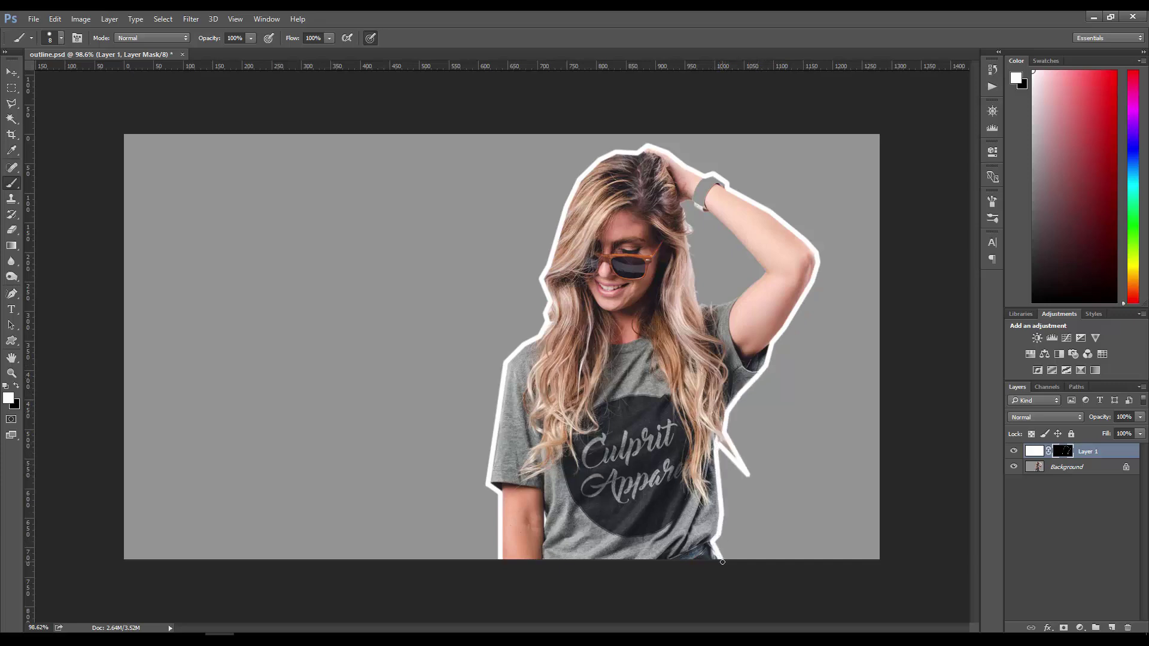
drag(701, 305, 764, 275)
shift+click(708, 211)
mouse_move(708, 211)
mouse_down()
mouse_move(680, 206)
mouse_move(694, 228)
mouse_move(700, 306)
mouse_up()
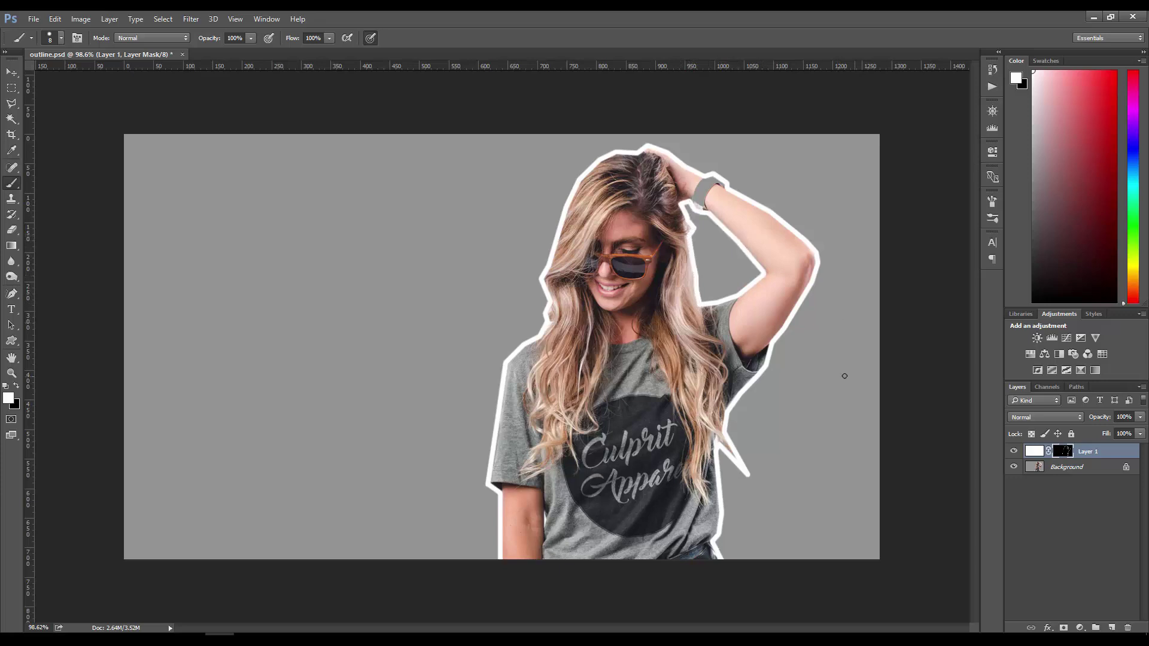
Fill Layer 1's pixels with bright red, then with green, to test outline colours.
click(1039, 452)
click(1115, 72)
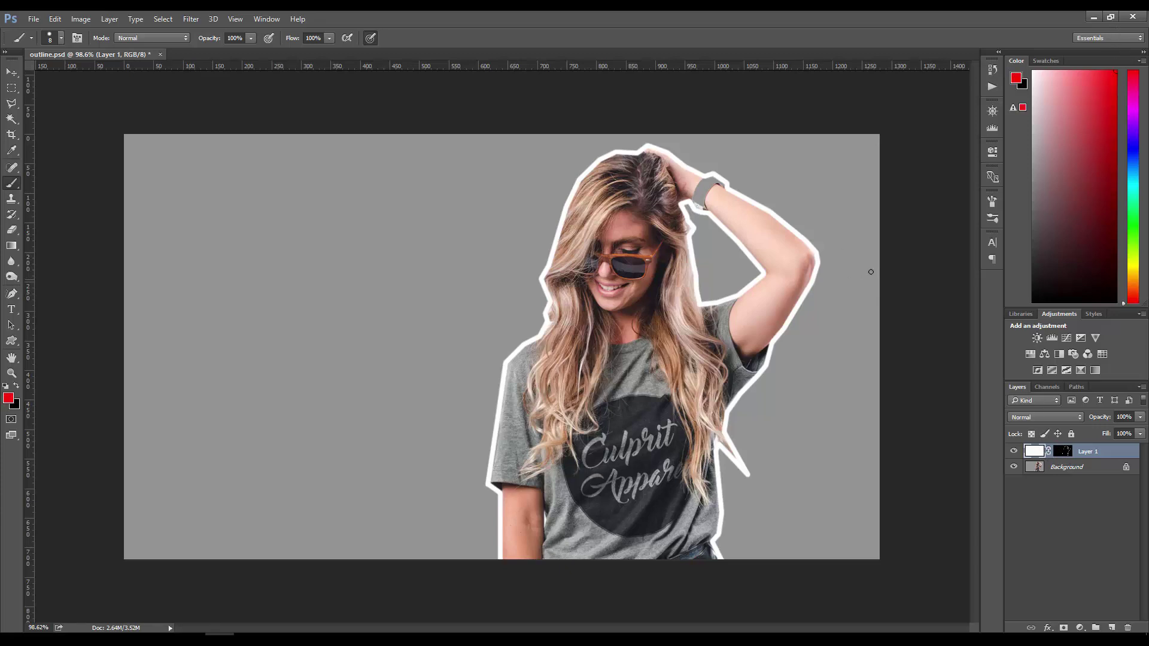
key(alt+BackSpace)
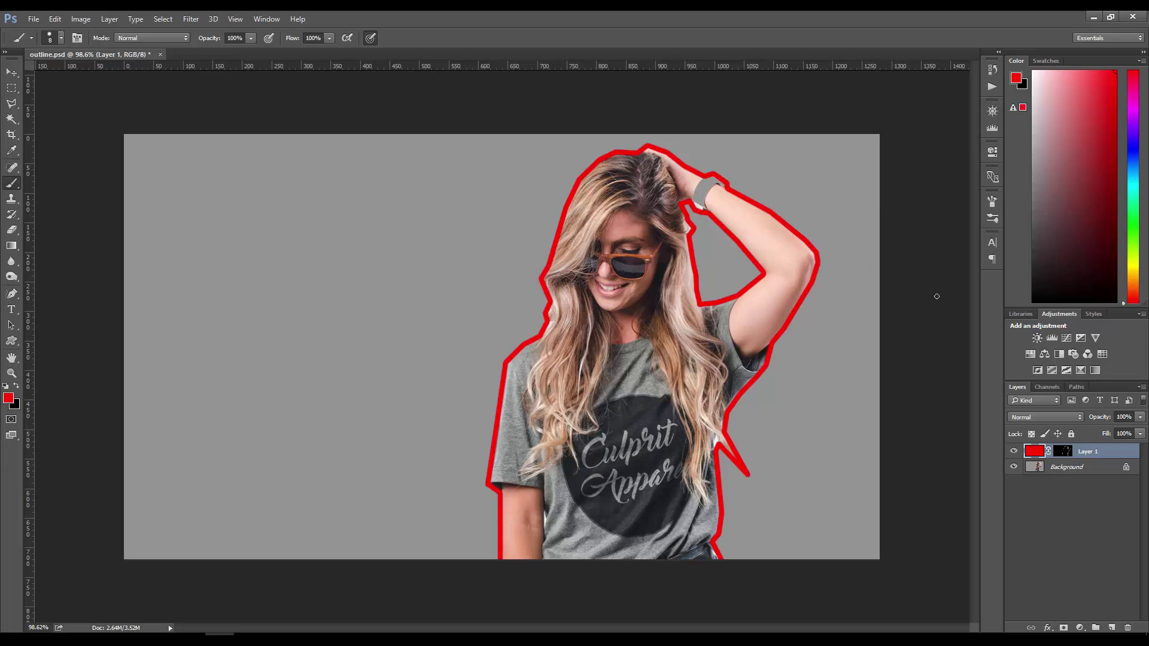
click(1116, 138)
click(1135, 207)
click(1115, 72)
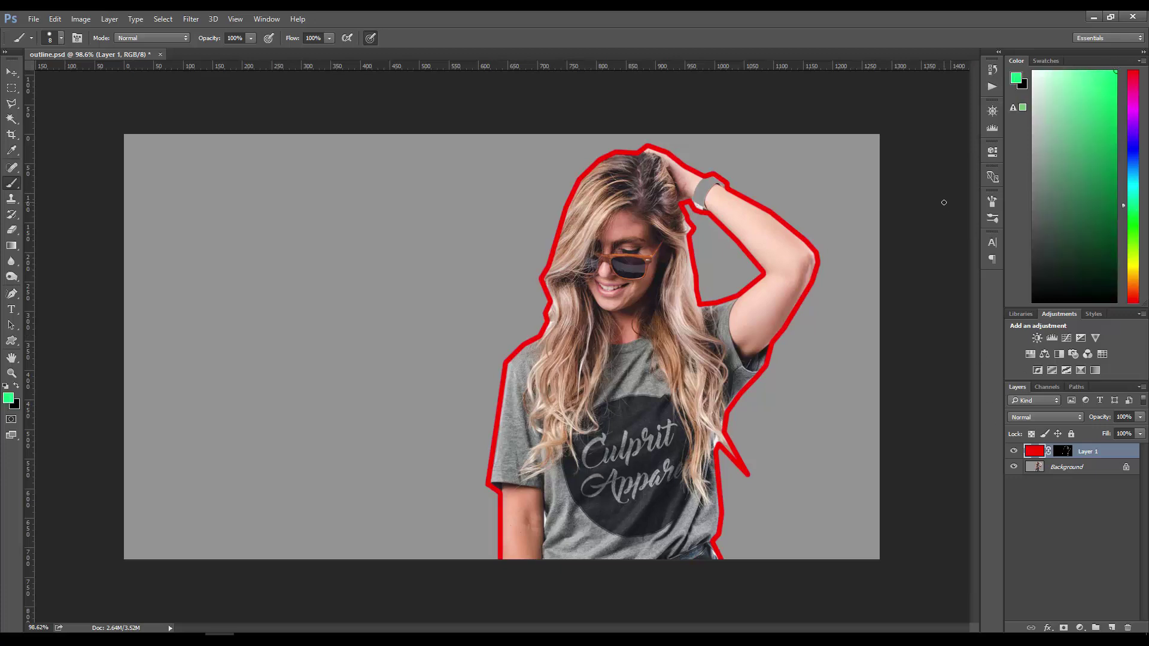
key(alt+BackSpace)
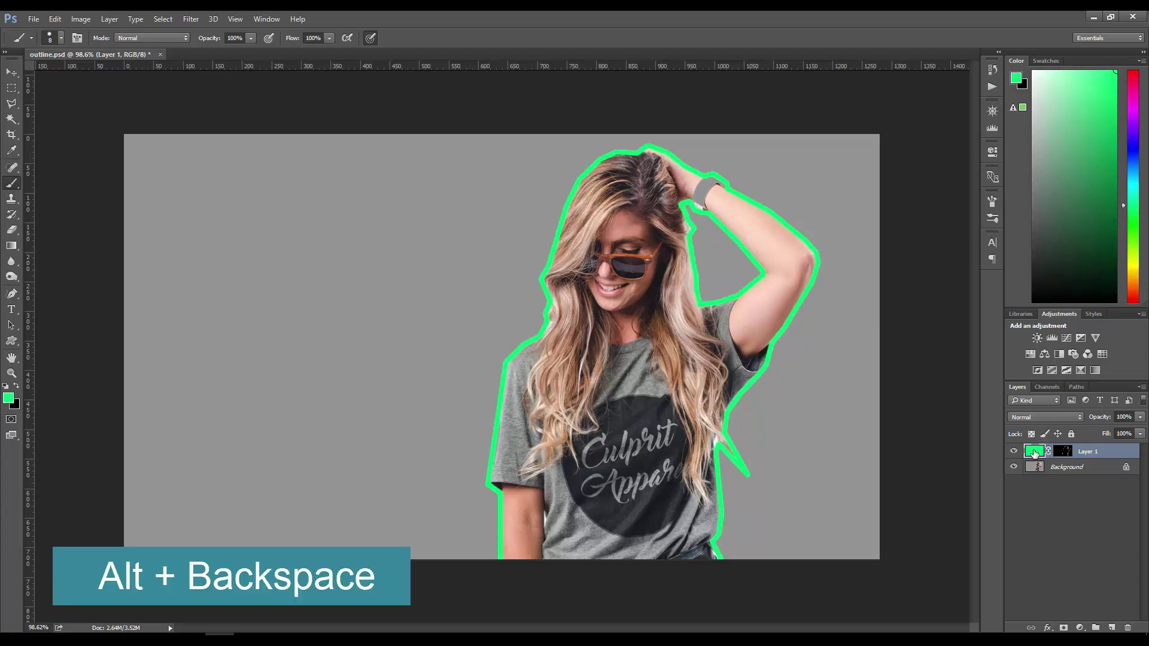
Fill Layer 1 with white again and select its mask.
click(1033, 72)
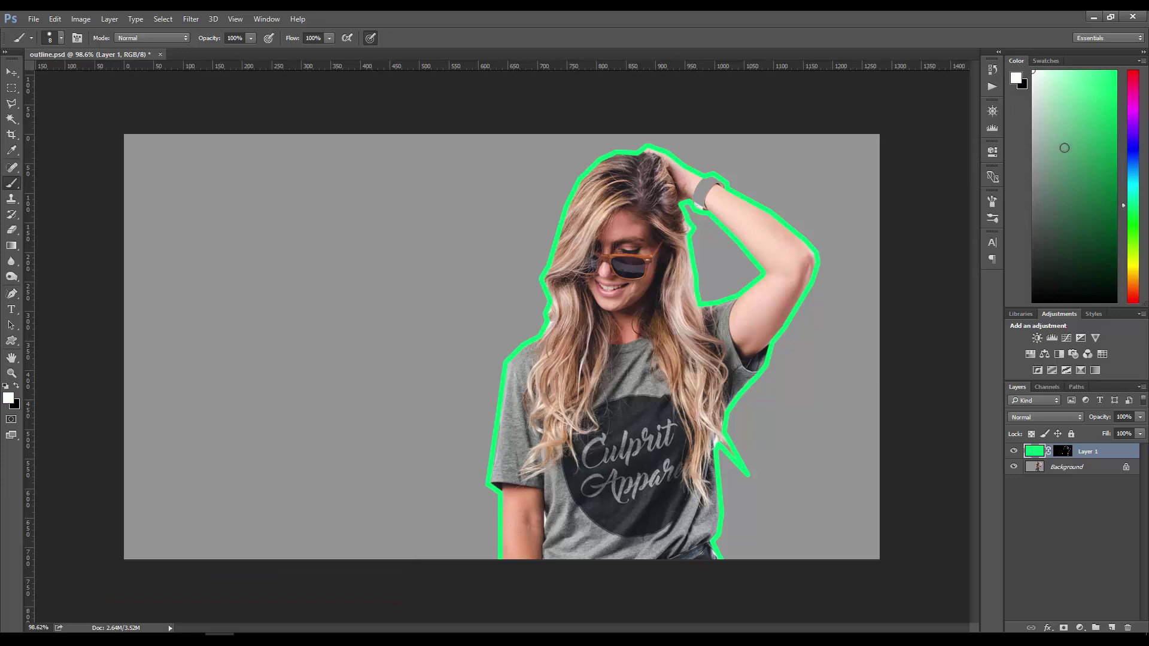
key(alt+BackSpace)
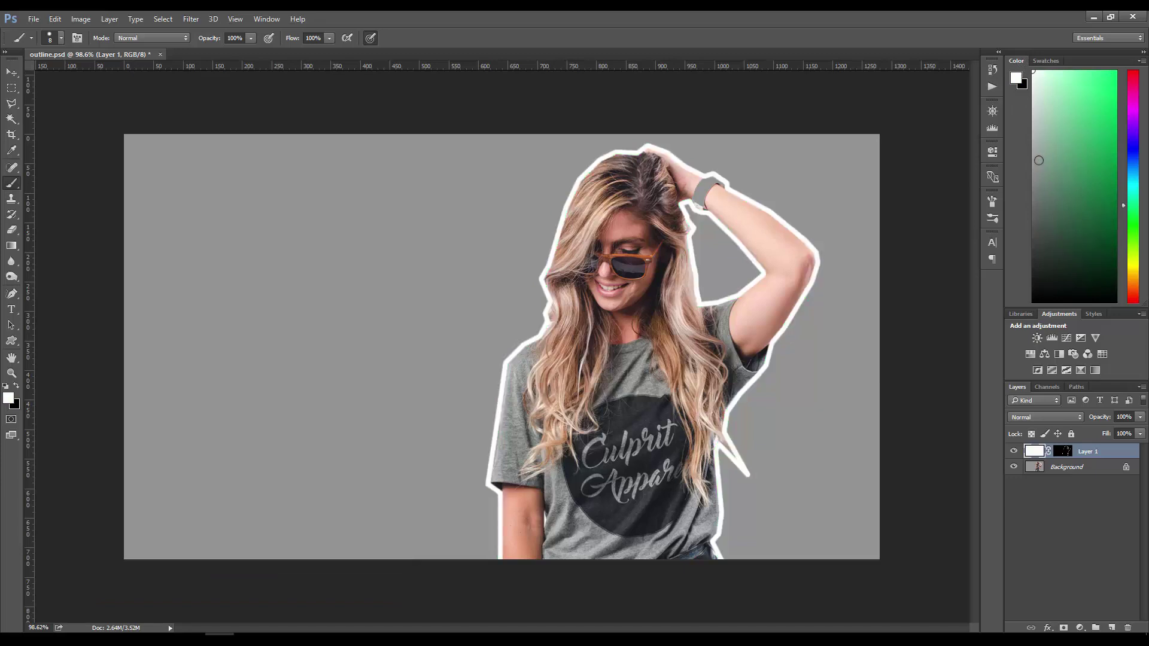
click(1063, 452)
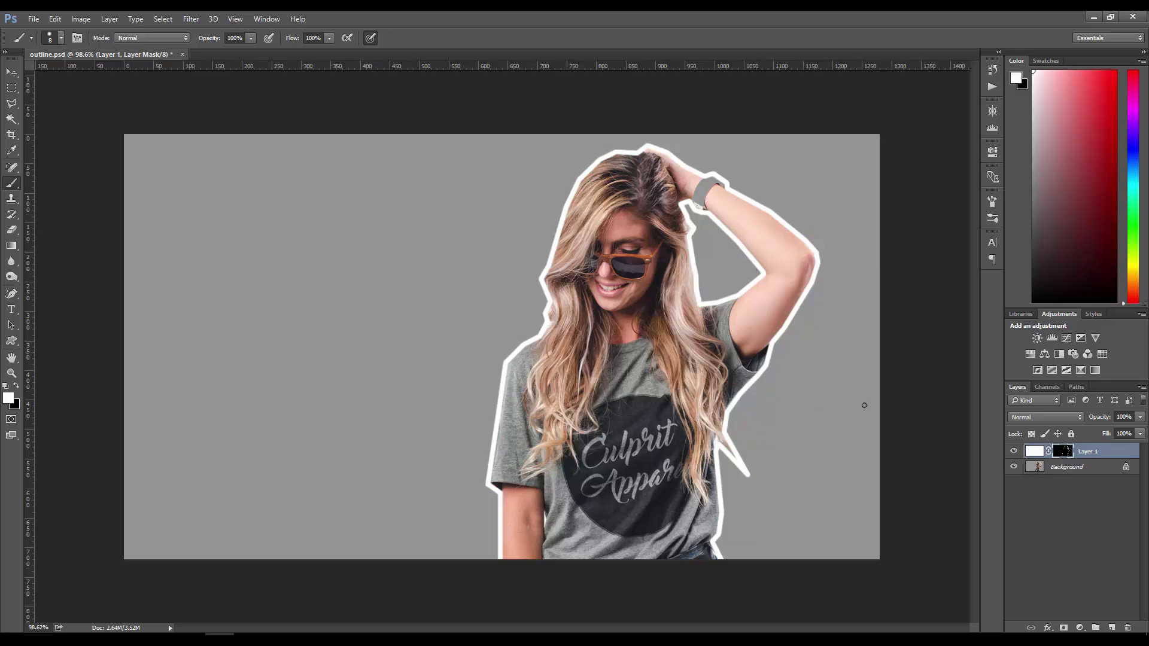
Load Layer 1's mask as a selection around the outline.
ctrl+click(1064, 454)
scroll(736, 301, up, 4)
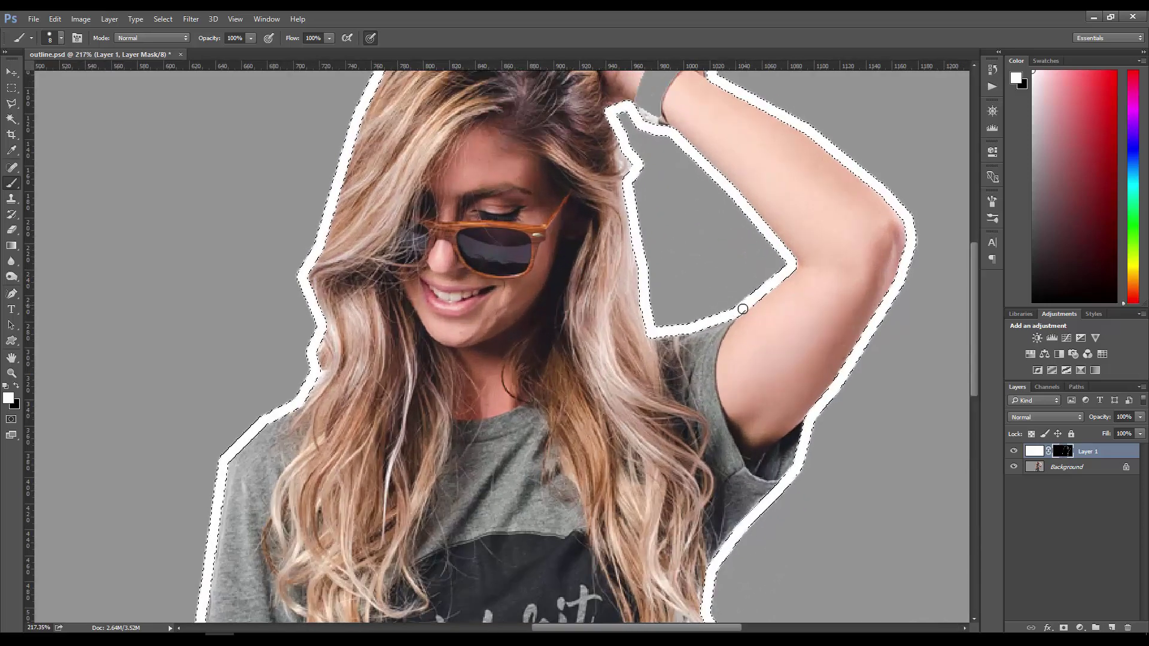
key(ctrl+d)
scroll(650, 330, down, 4)
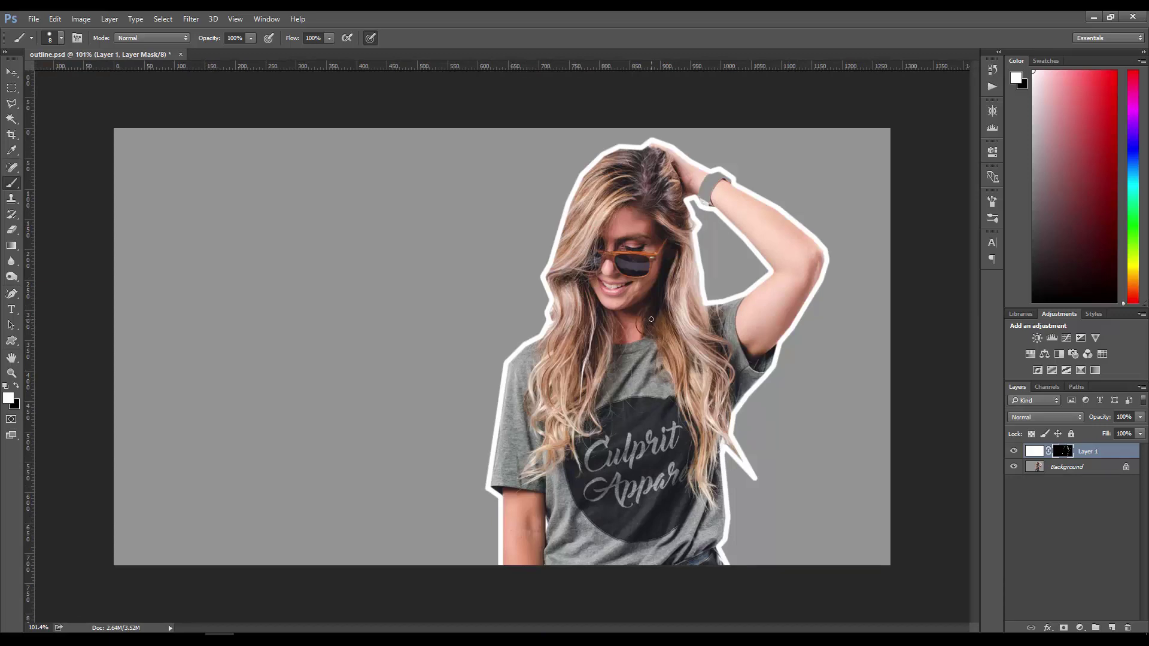
scroll(678, 347, up, 1)
key(ctrl+shift+d)
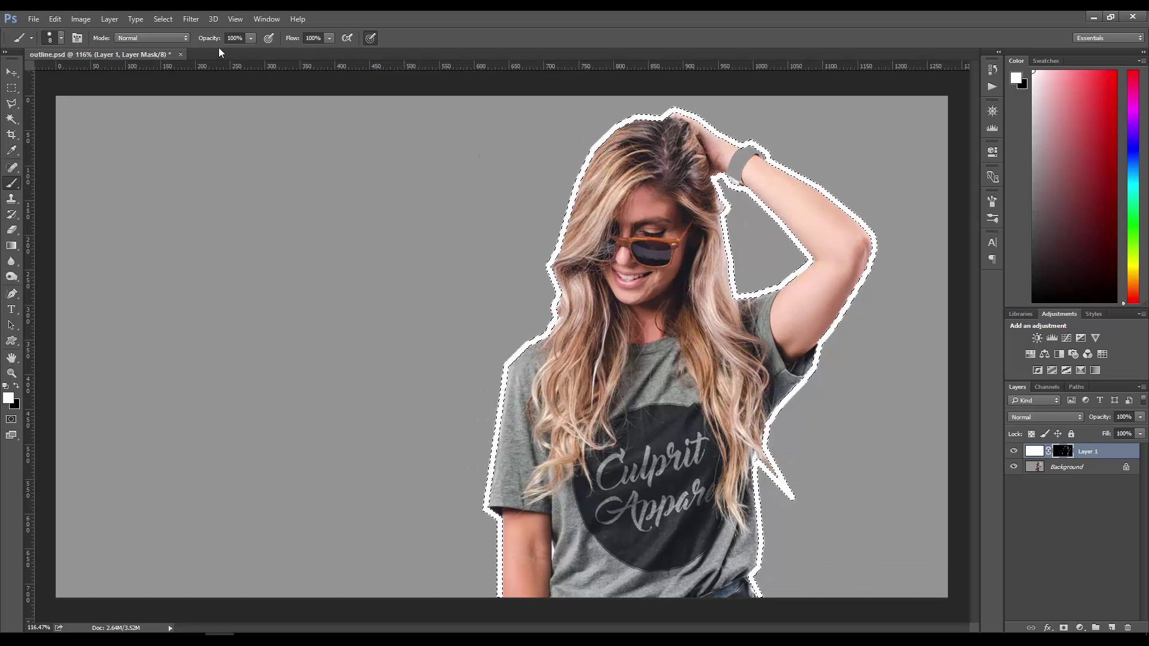
Expand the selection by 4 pixels with Select > Modify > Expand.
click(81, 18)
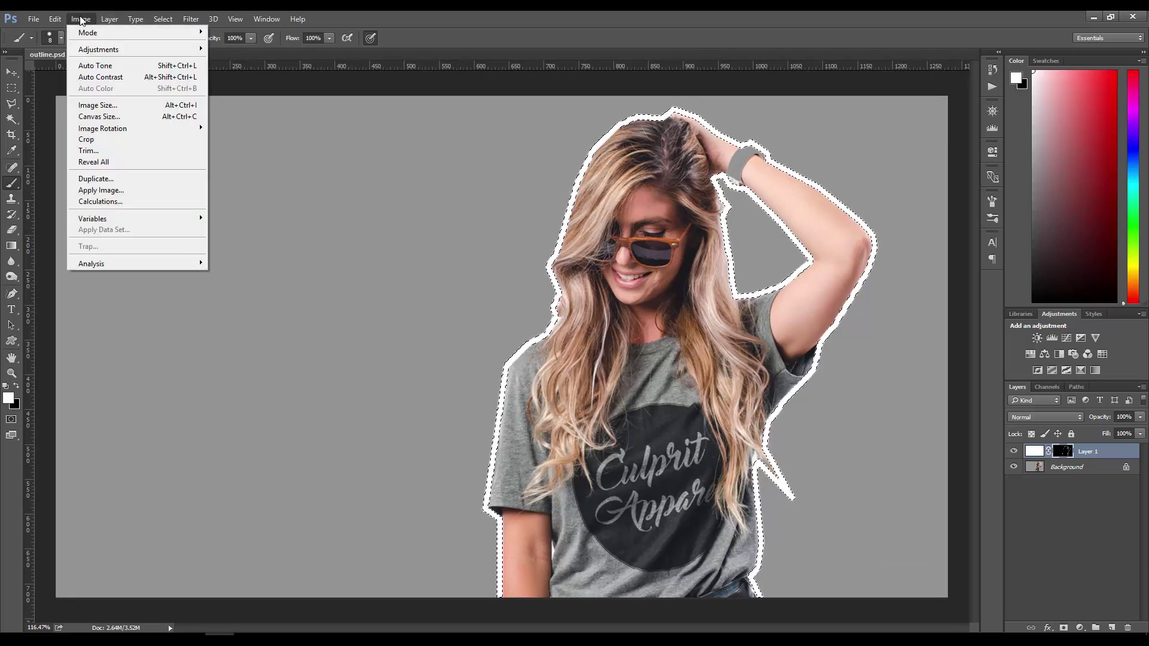
mouse_move(161, 20)
mouse_move(203, 173)
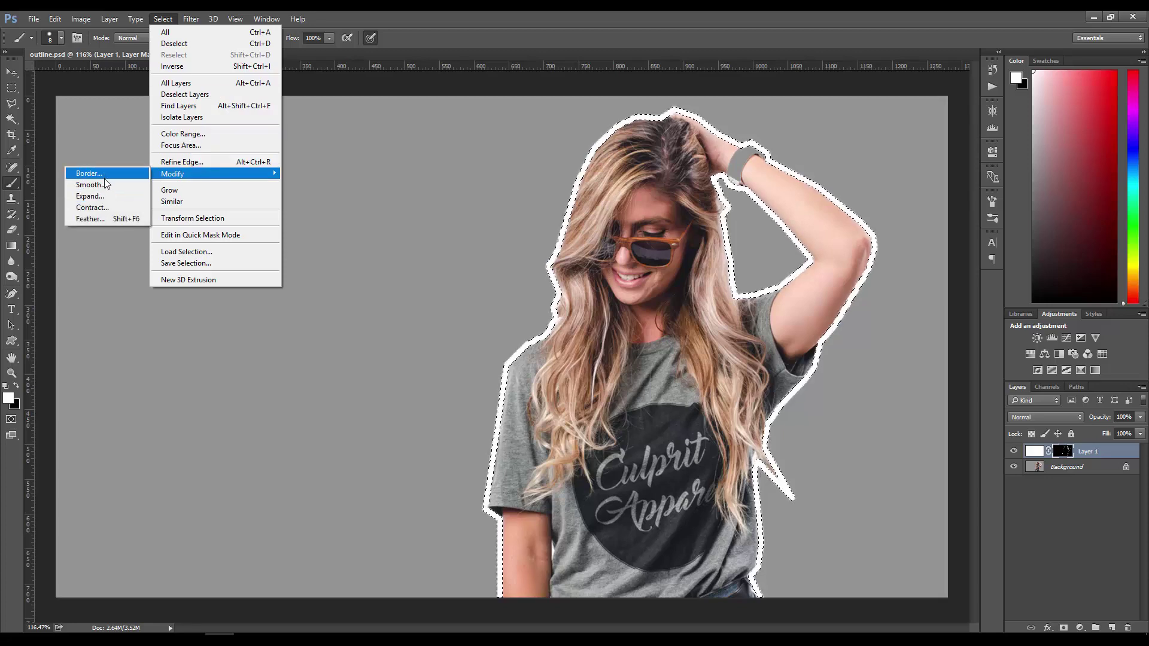
click(88, 196)
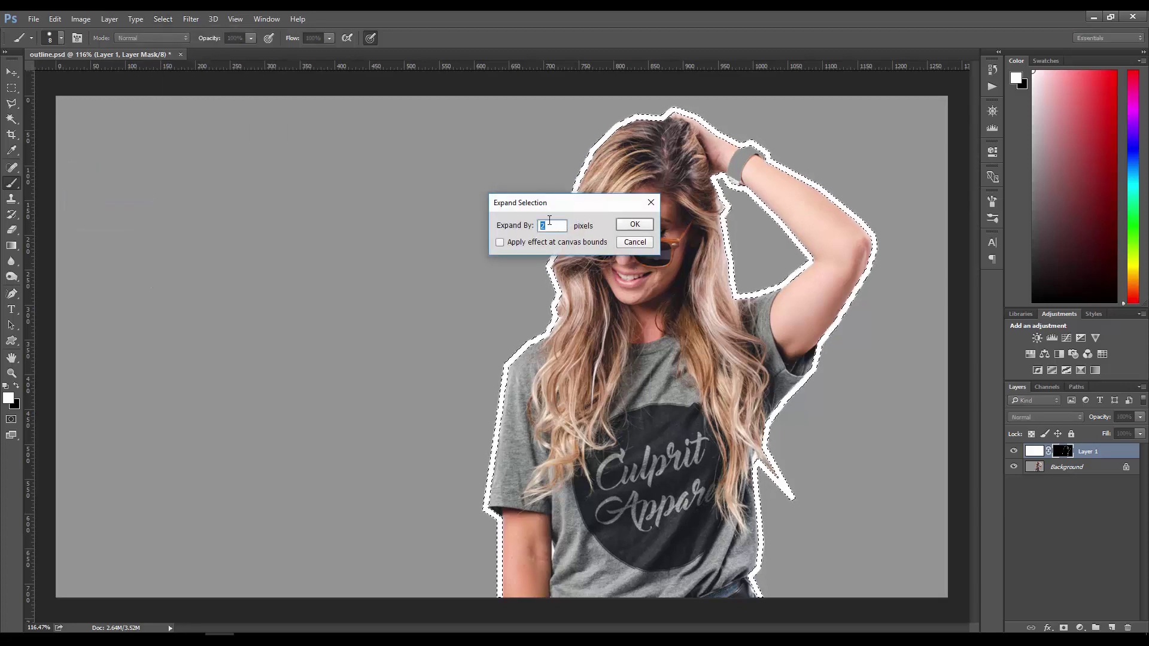
text(4)
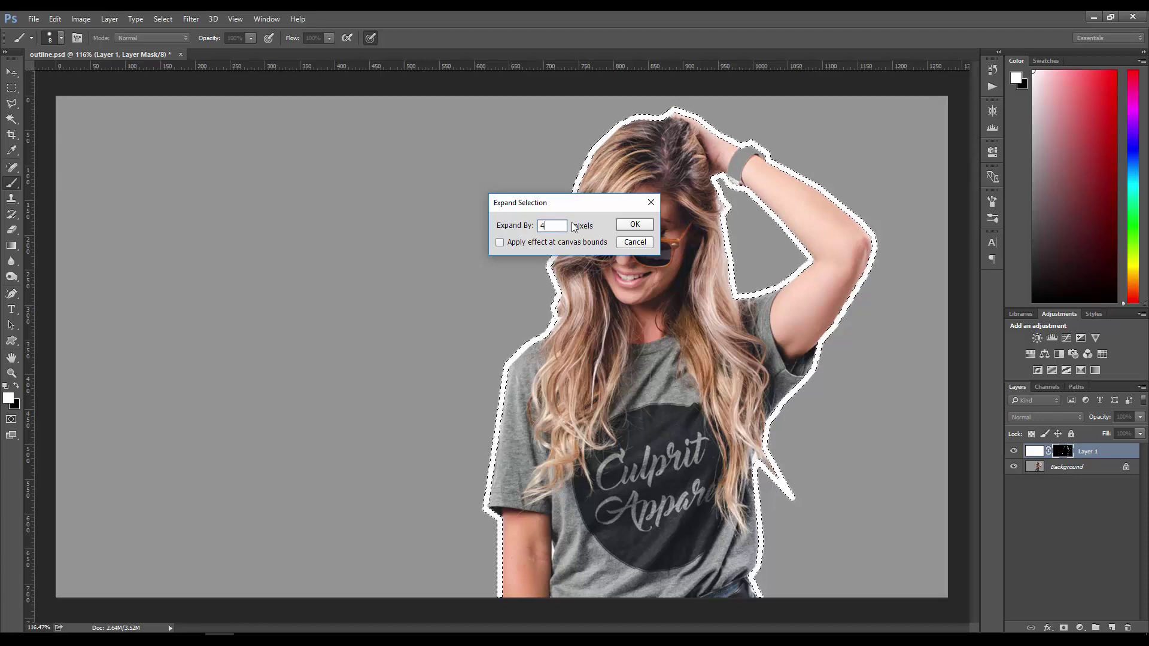
click(637, 224)
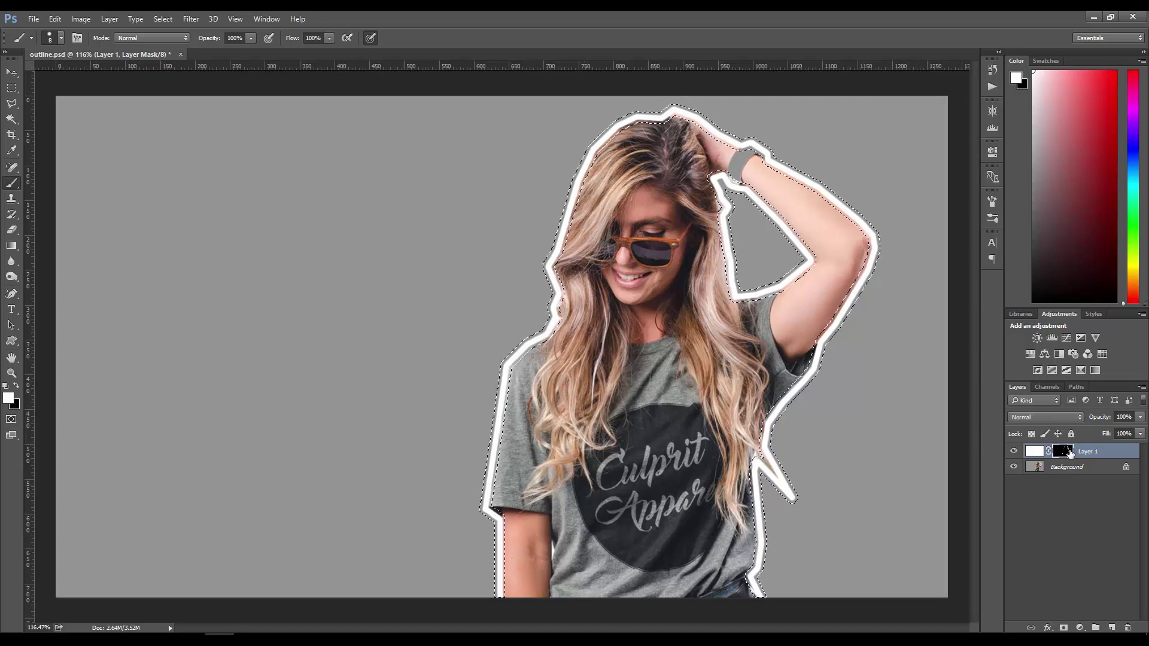
Fill the expanded selection in the mask with white and deselect.
key(Delete)
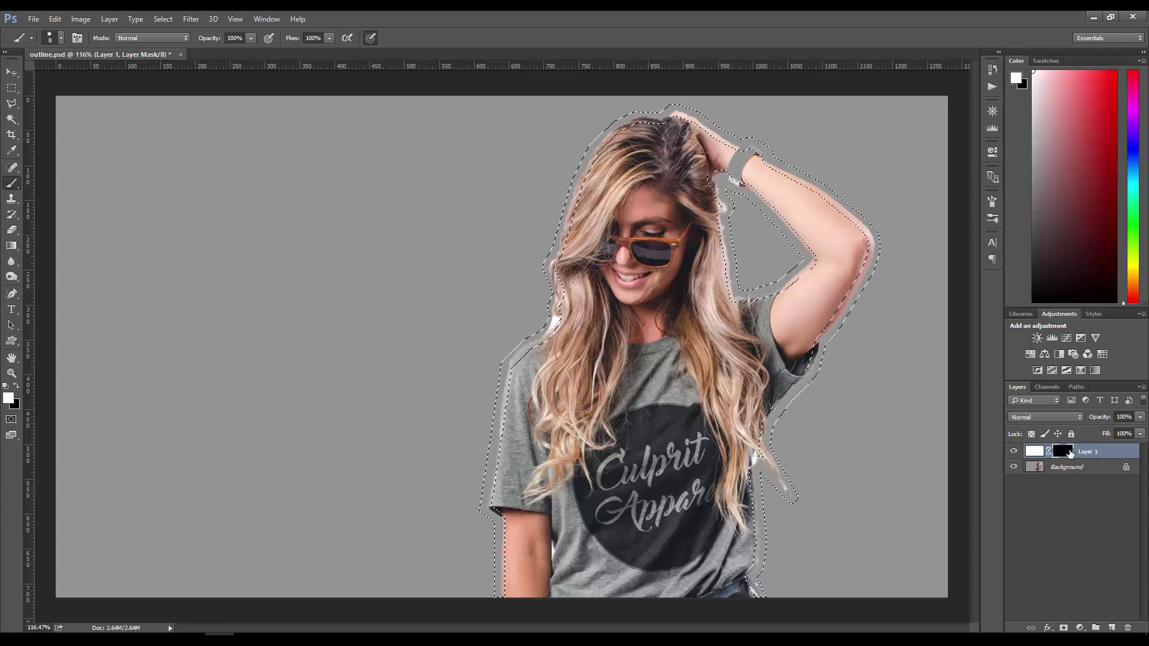
key(alt+BackSpace)
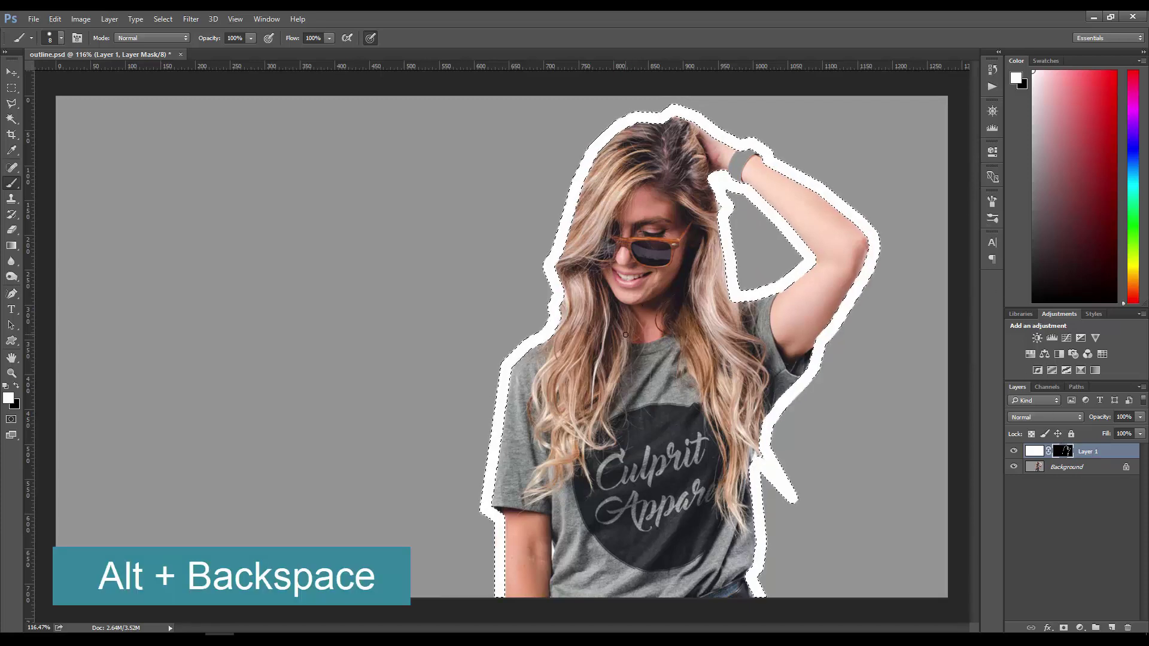
key(ctrl+d)
mouse_move(791, 368)
mouse_down()
mouse_move(764, 351)
mouse_move(775, 357)
mouse_up()
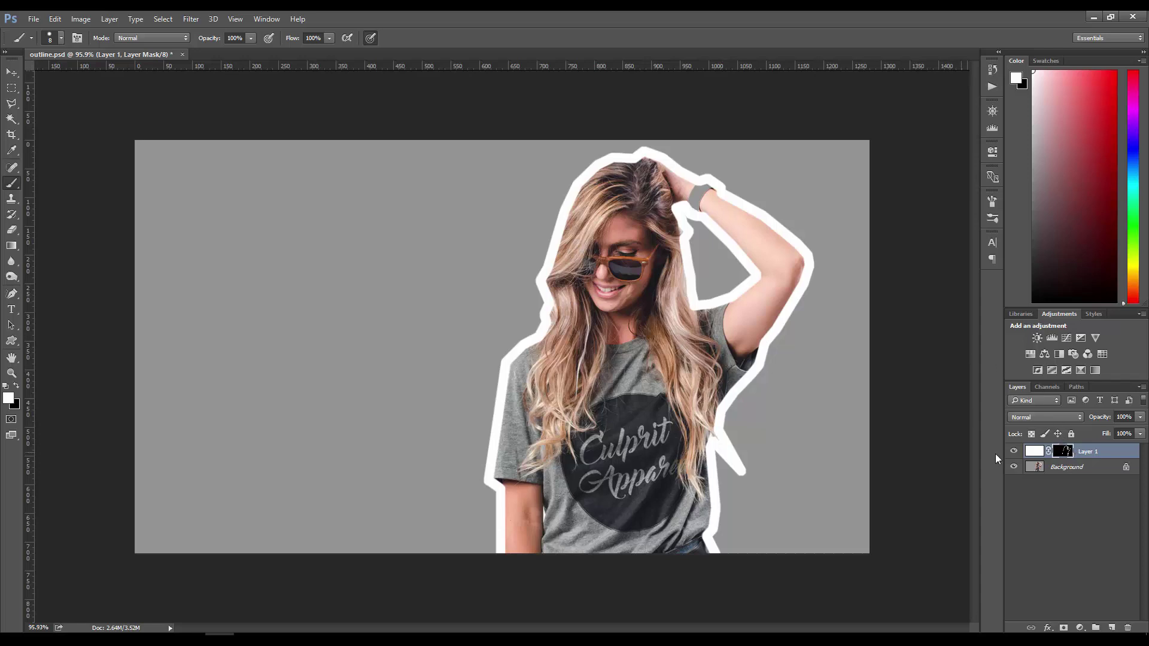
Fill Layer 1's pixels with green, then back to white.
click(1033, 453)
click(1095, 115)
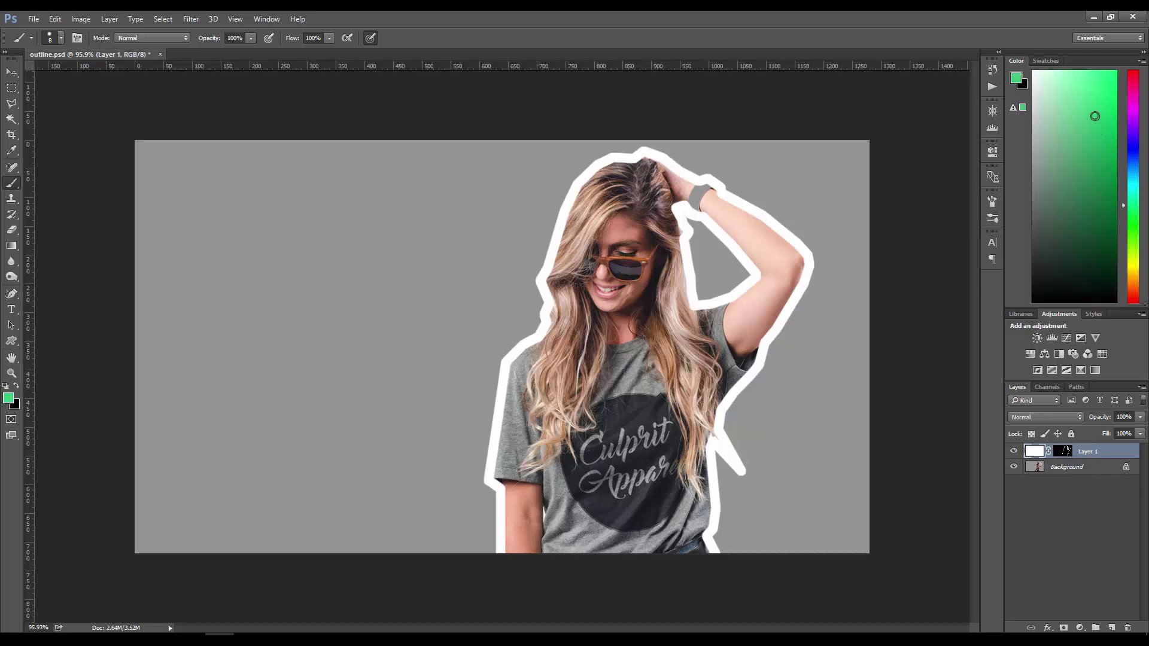
key(alt+BackSpace)
click(1034, 71)
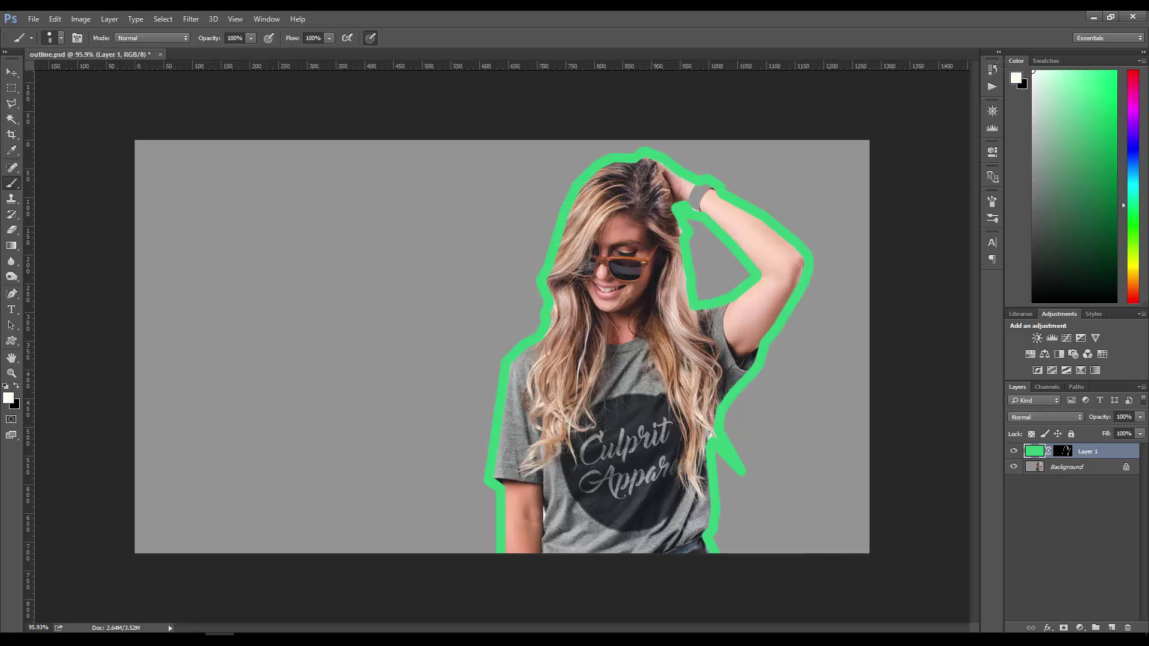
key(alt+BackSpace)
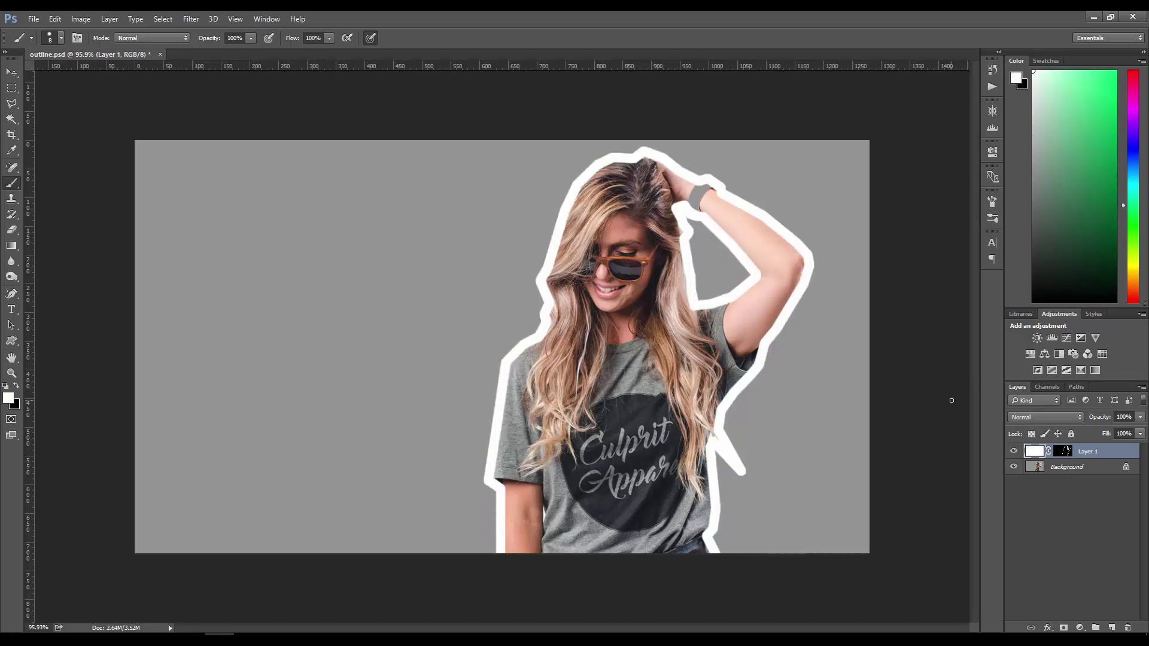